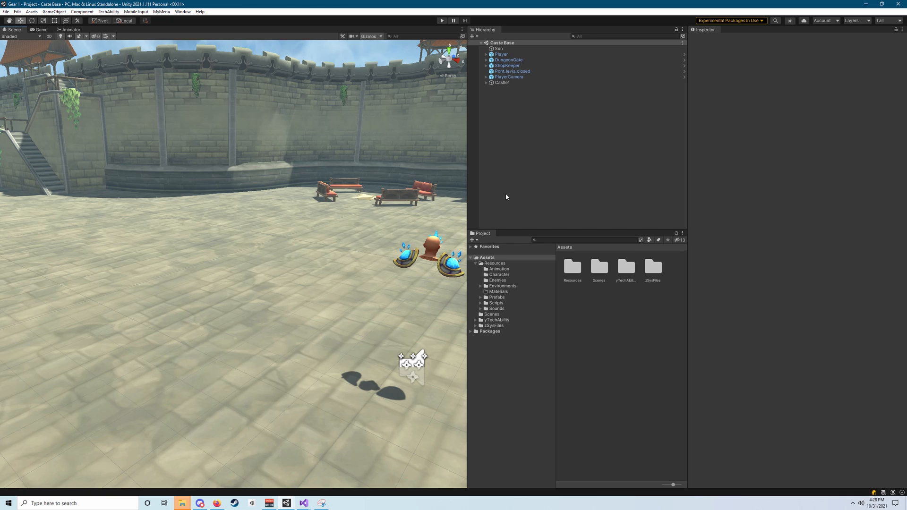
Expand the Player's Male4 geometry down to the individual hair meshes under Hairs, with the character's head framed in the scene.
alt+drag(401, 215, 204, 225)
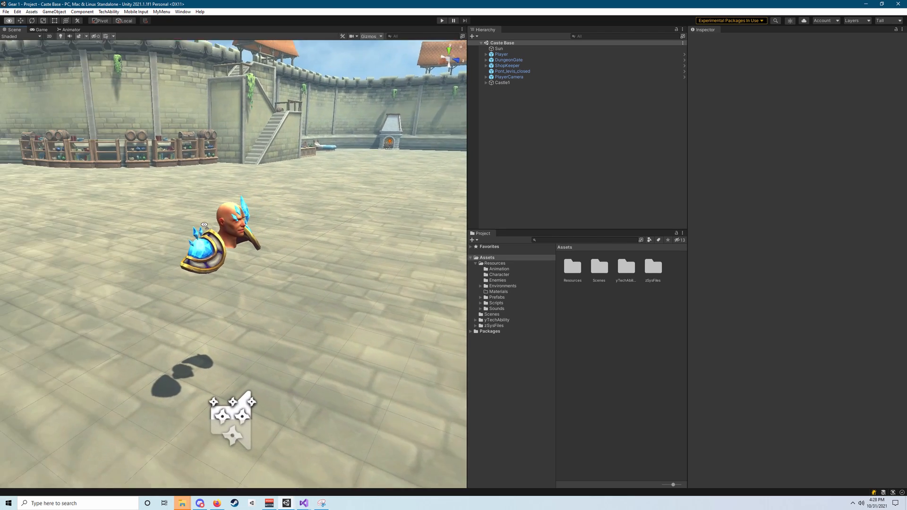
key(w)
right_drag(204, 225, 199, 206)
click(486, 54)
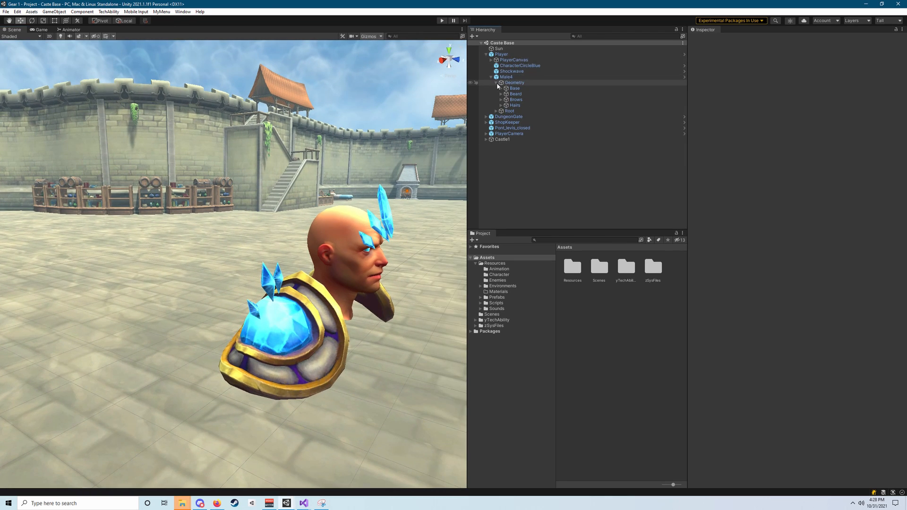
click(496, 84)
click(496, 83)
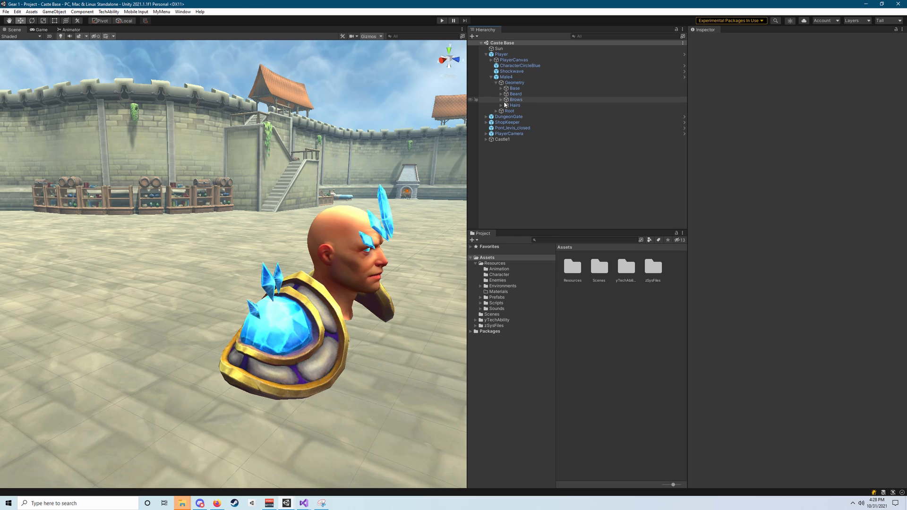
click(501, 106)
click(518, 111)
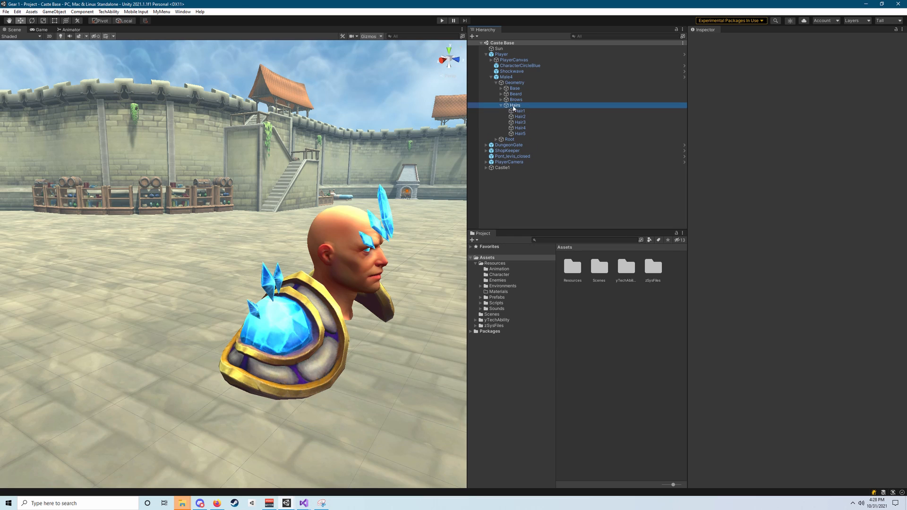
Examine the component settings of the Hair1 to Hair4 meshes one after another.
click(520, 117)
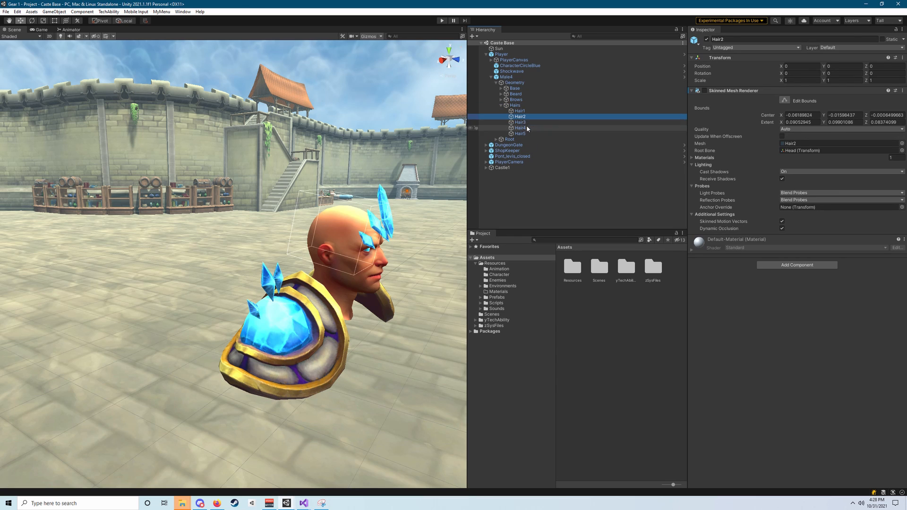
click(526, 127)
click(526, 124)
click(527, 117)
click(528, 112)
click(527, 123)
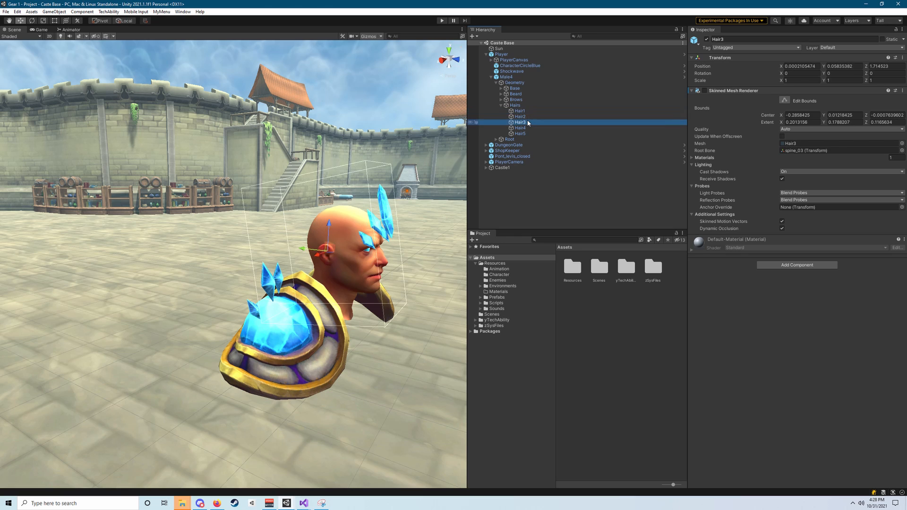
click(538, 117)
Preview the Hair1 and Hair4 hairstyles by enabling each Skinned Mesh Renderer briefly and disabling it again.
click(536, 111)
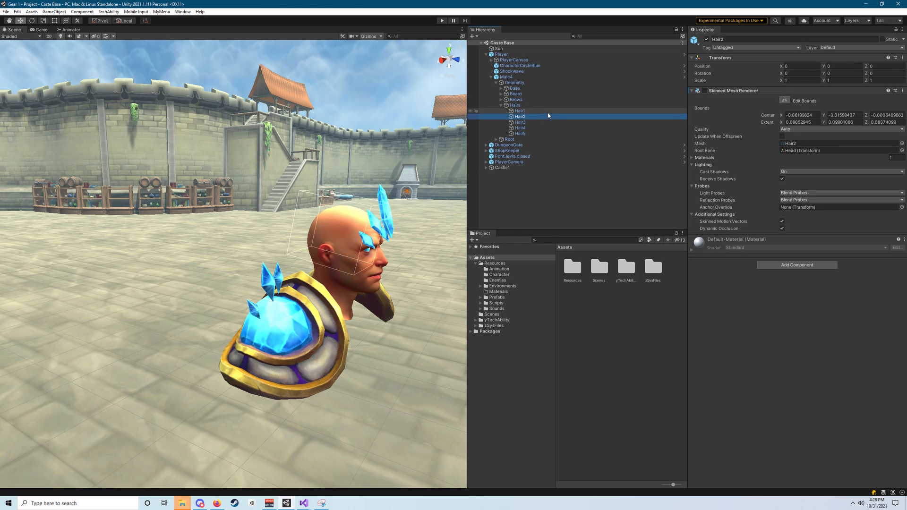
click(704, 90)
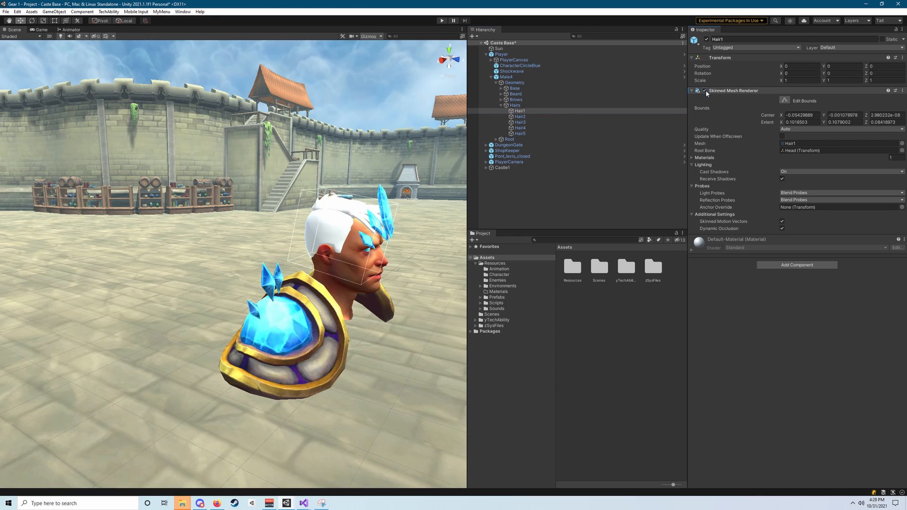
click(705, 90)
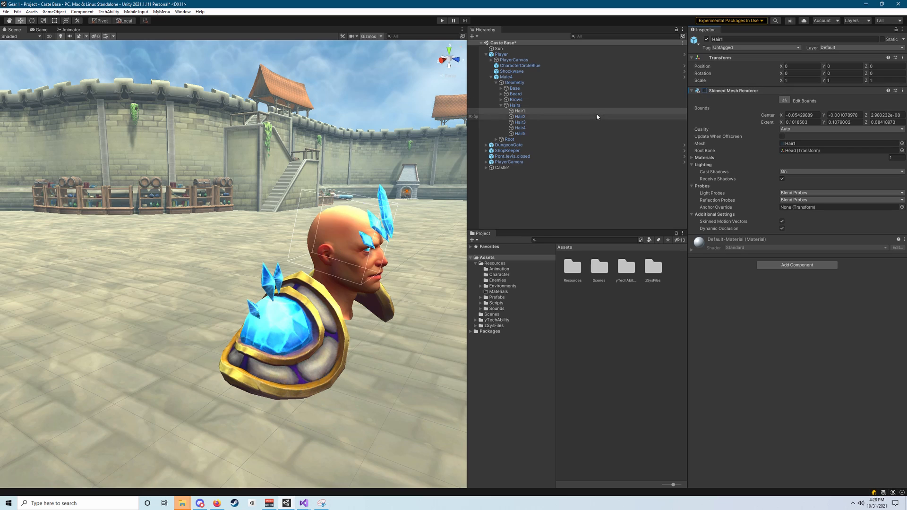
click(520, 128)
click(704, 90)
click(704, 91)
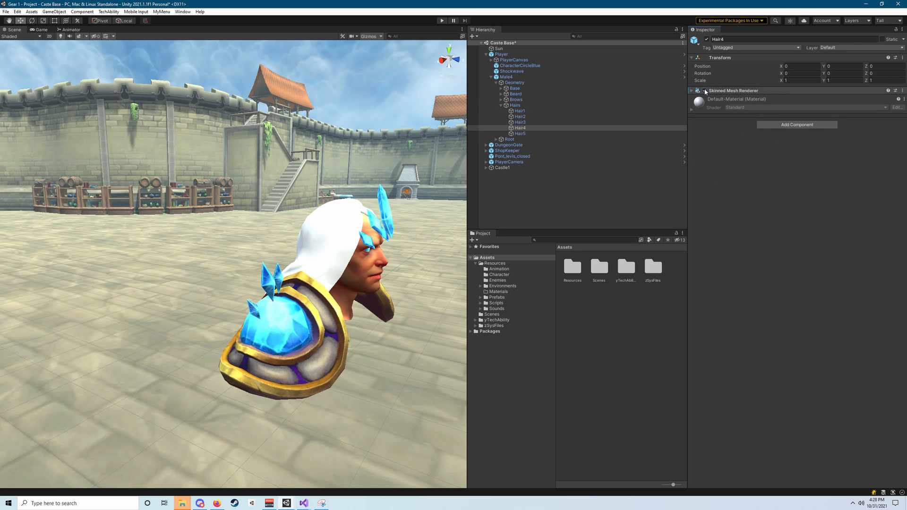
click(705, 91)
click(692, 91)
Preview the Hair3 and Hair5 hairstyles by switching each Skinned Mesh Renderer on and back off.
click(520, 122)
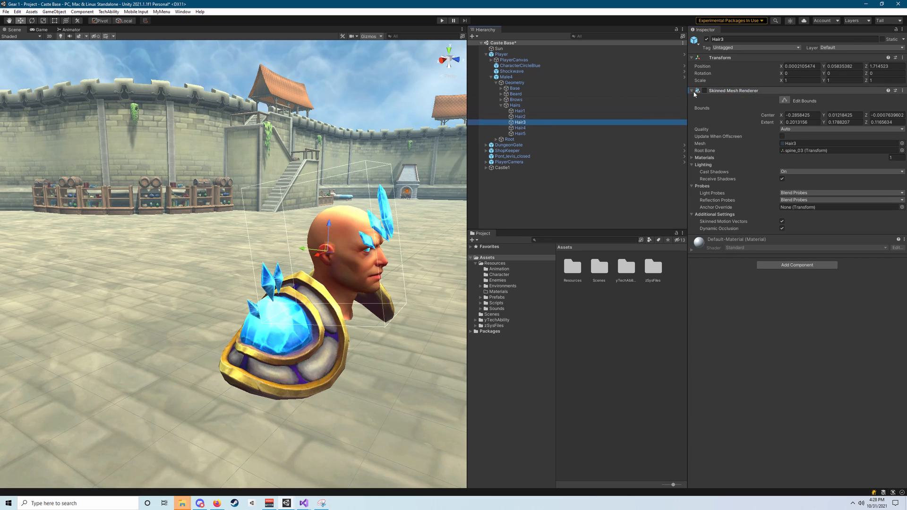
click(705, 91)
click(704, 91)
click(520, 133)
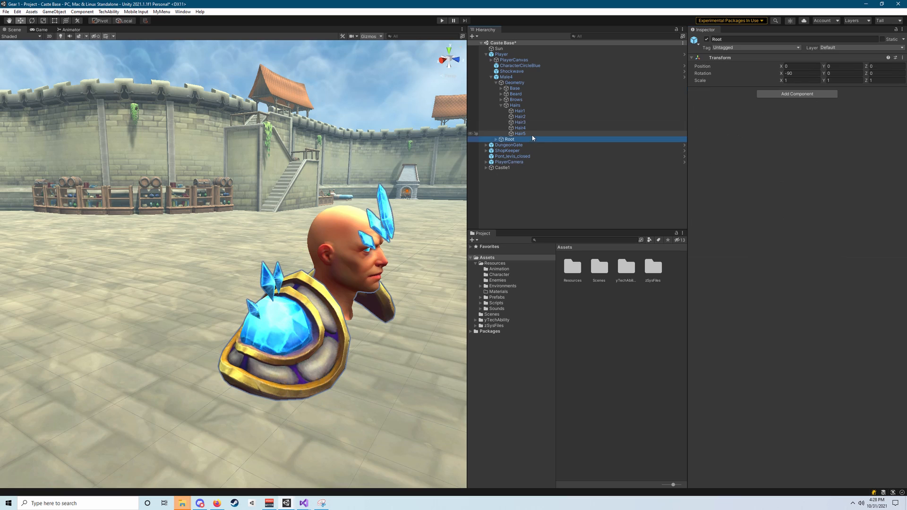
click(705, 91)
click(705, 91)
click(705, 90)
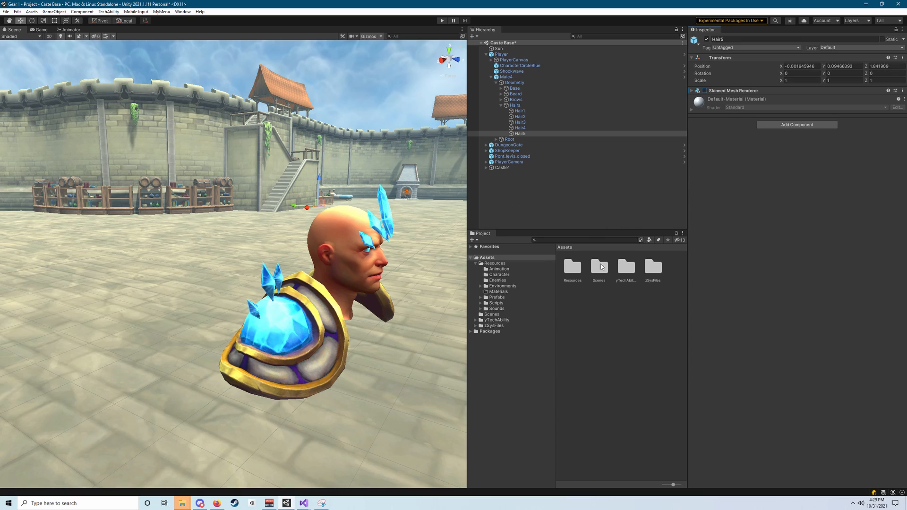
Create a new material named CustomHairMaterial in the Resources/Materials folder.
click(495, 263)
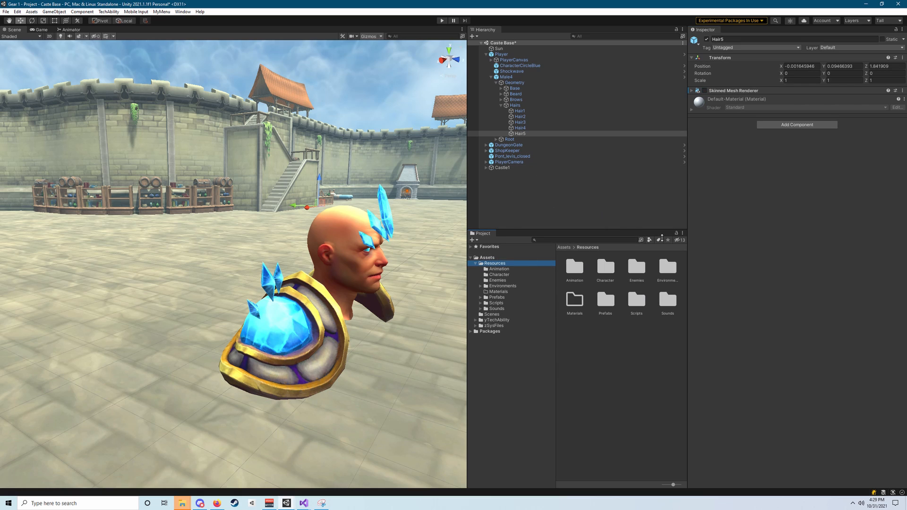
double_click(576, 303)
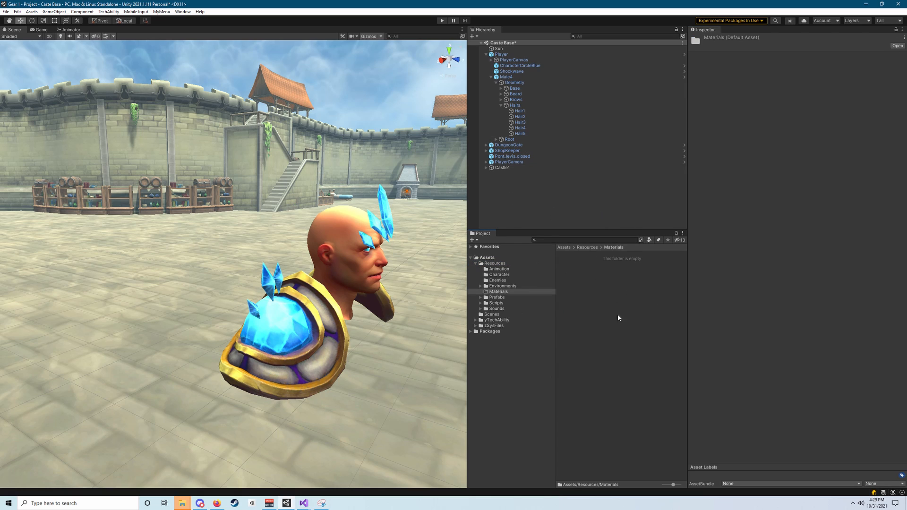
right_click(600, 281)
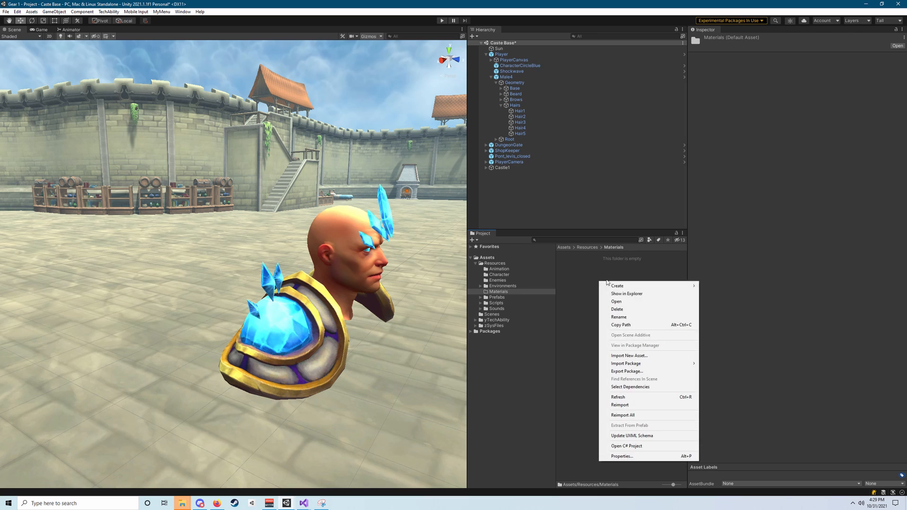
mouse_move(624, 286)
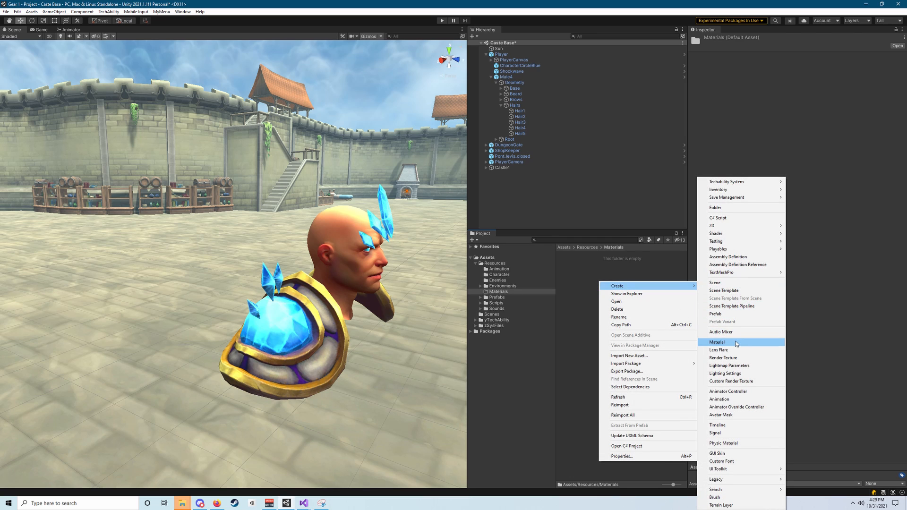
click(735, 344)
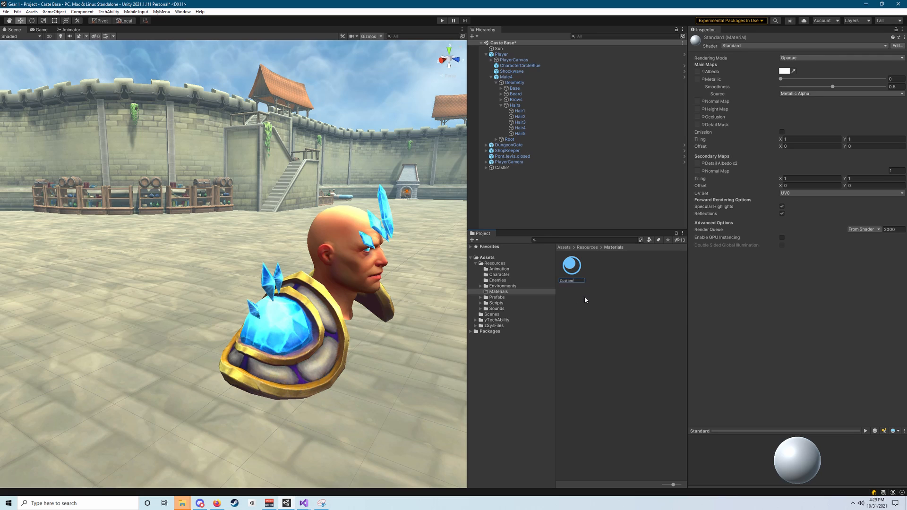
text(CustomHairMaterial)
key(Return)
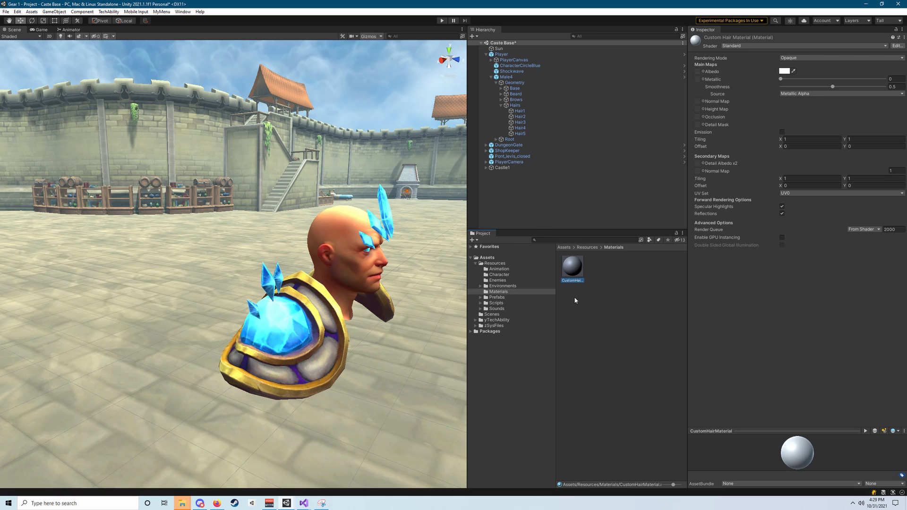
Preview the Hair1 and Hair2 hairstyles by toggling their Skinned Mesh Renderers on and off.
click(531, 112)
click(704, 91)
click(705, 91)
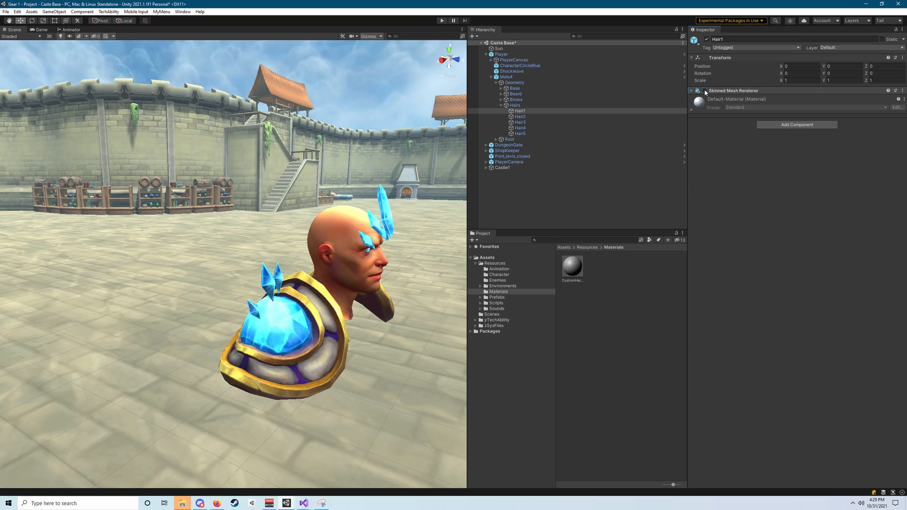
click(566, 116)
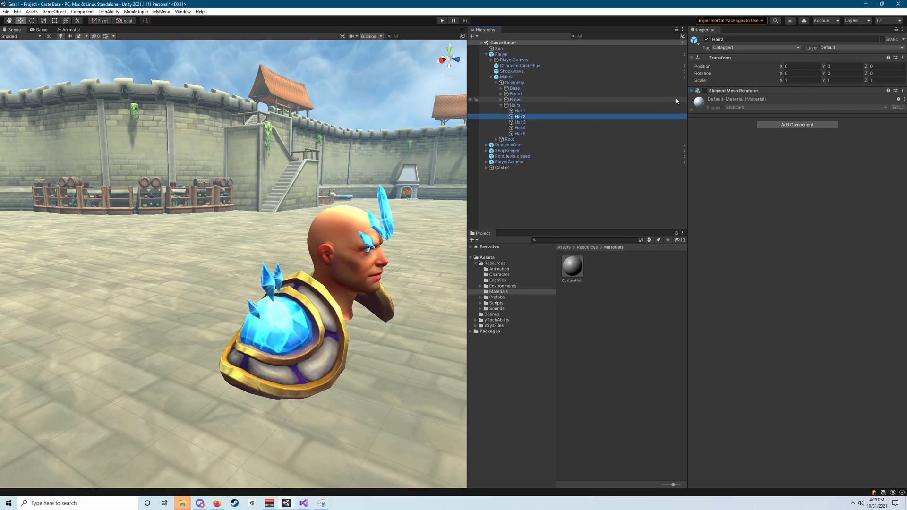
click(704, 91)
click(704, 90)
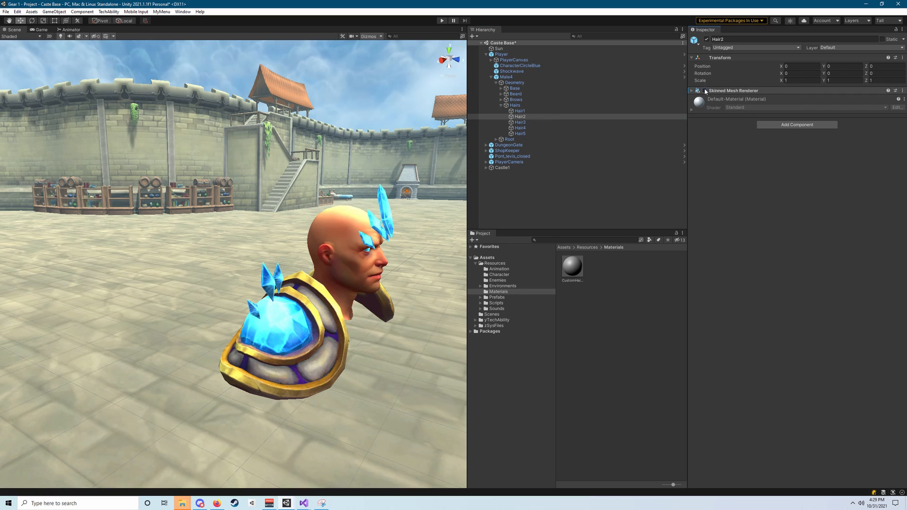
Enable Hair3's Skinned Mesh Renderer and assign CustomHairMaterial to the Hair3 mesh.
click(547, 122)
click(704, 90)
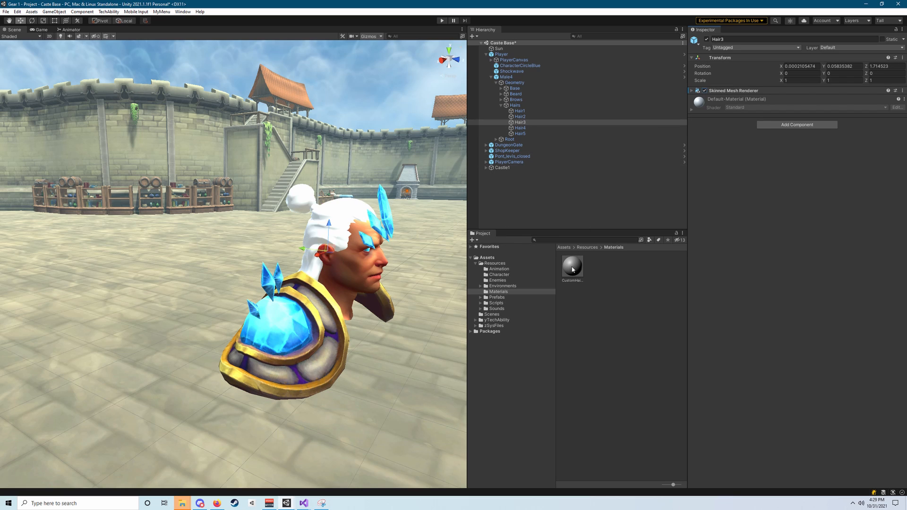
click(575, 273)
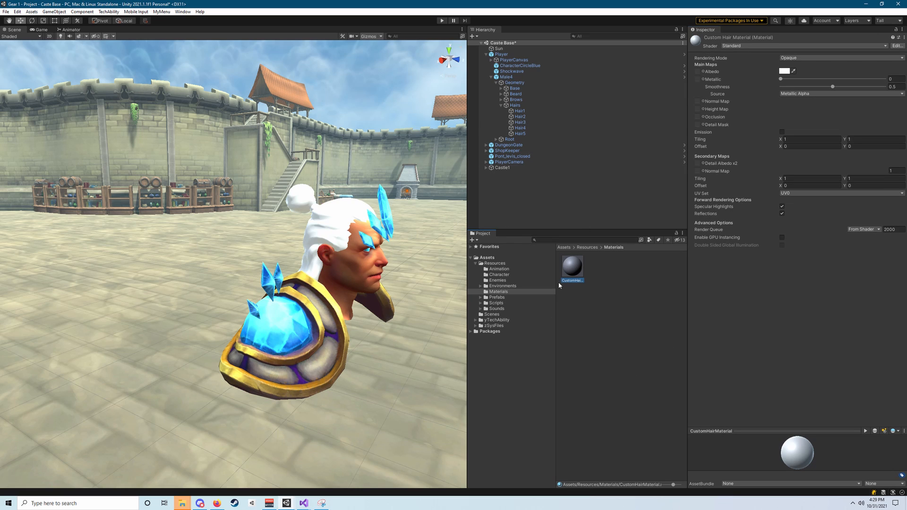
drag(575, 268, 520, 126)
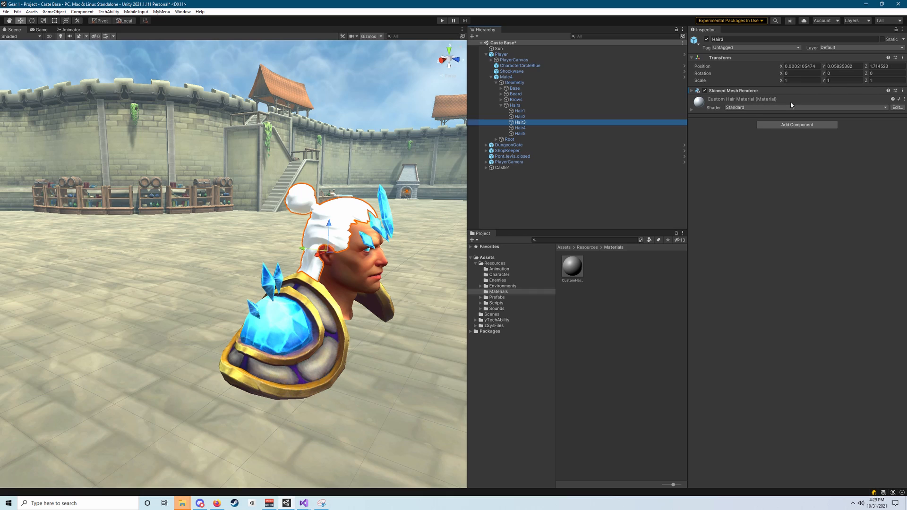
Set the albedo color of the custom hair material on Hair3 to bright blue, hex 008FFF.
click(692, 110)
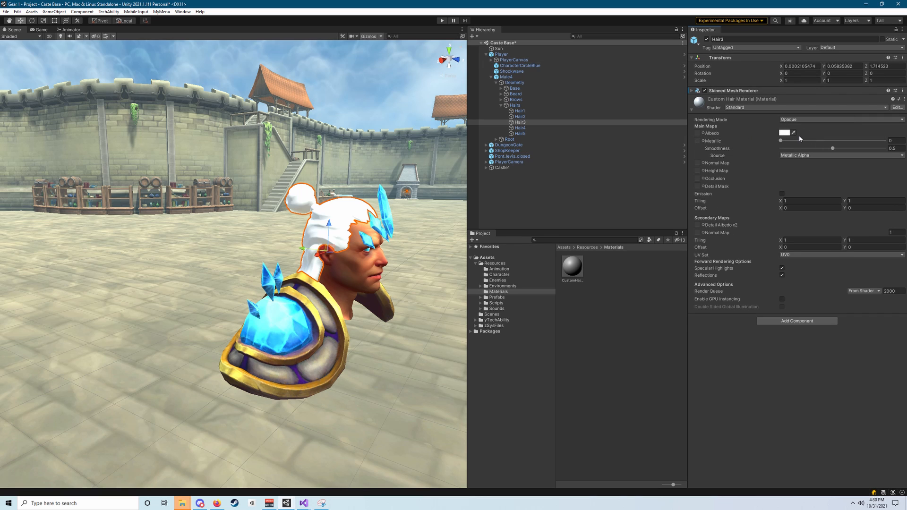
right_drag(347, 169, 411, 163)
key(w)
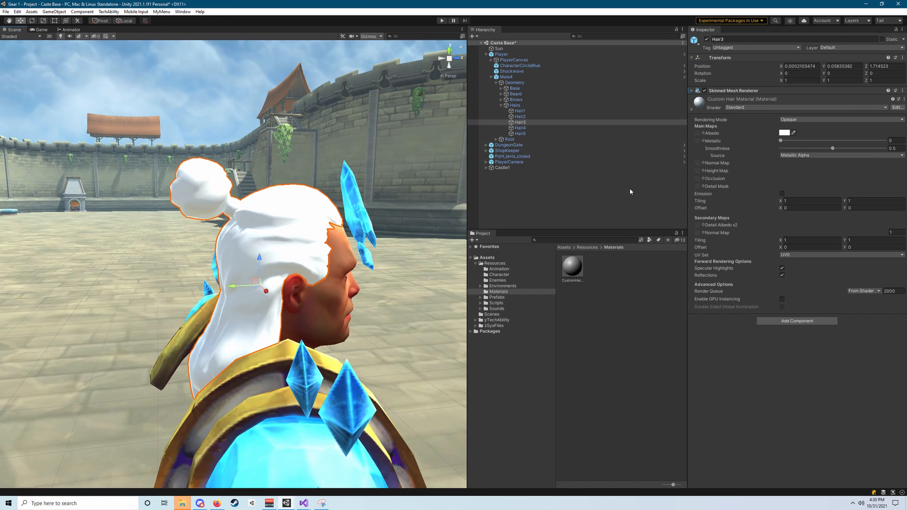
click(580, 268)
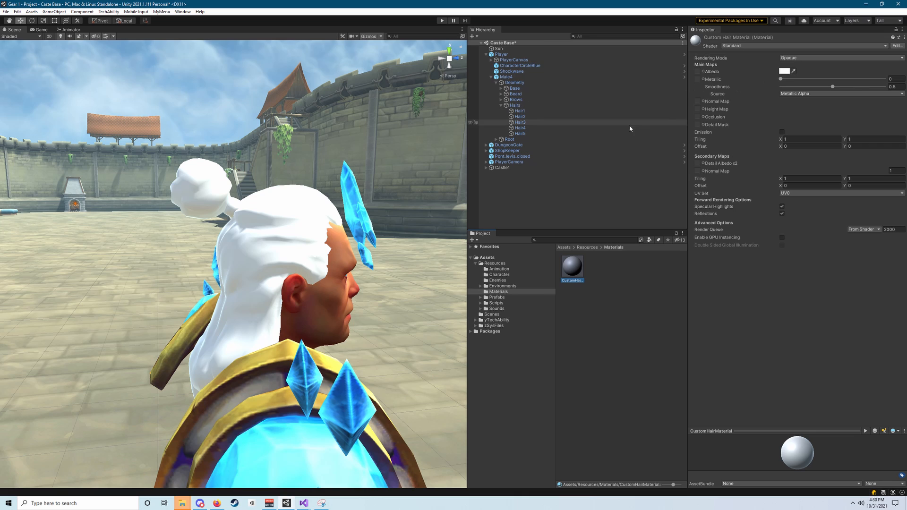
click(545, 122)
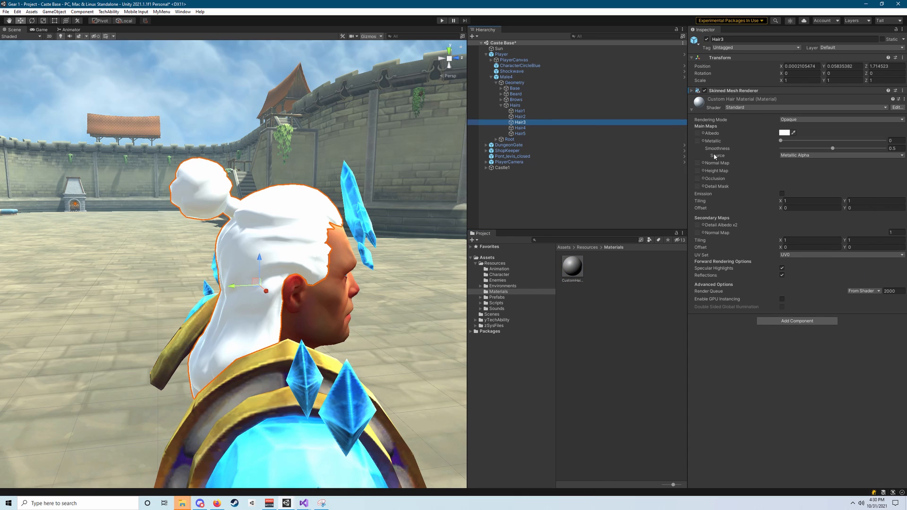
click(783, 133)
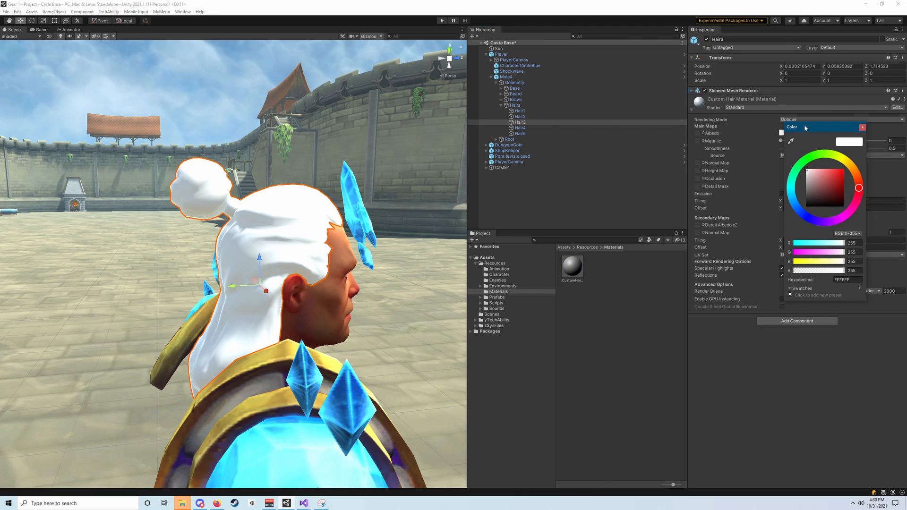
drag(805, 127, 552, 149)
click(567, 177)
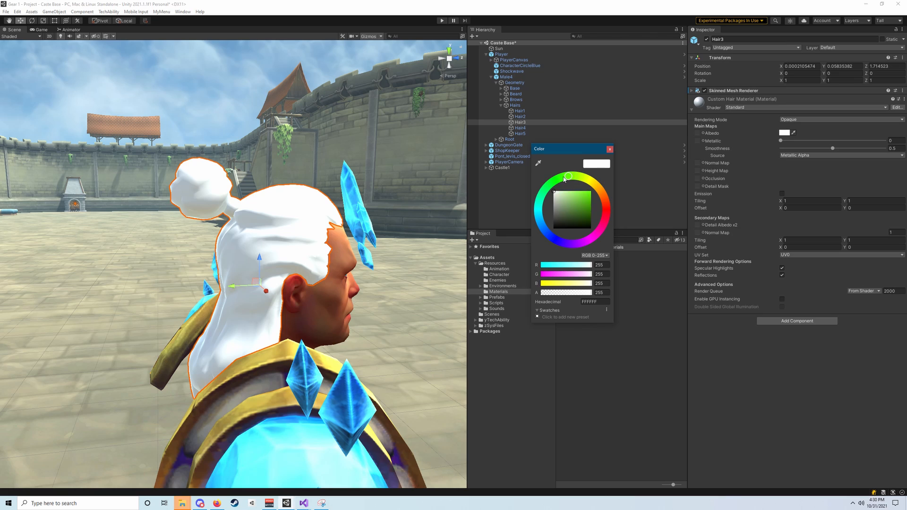
drag(564, 180, 538, 232)
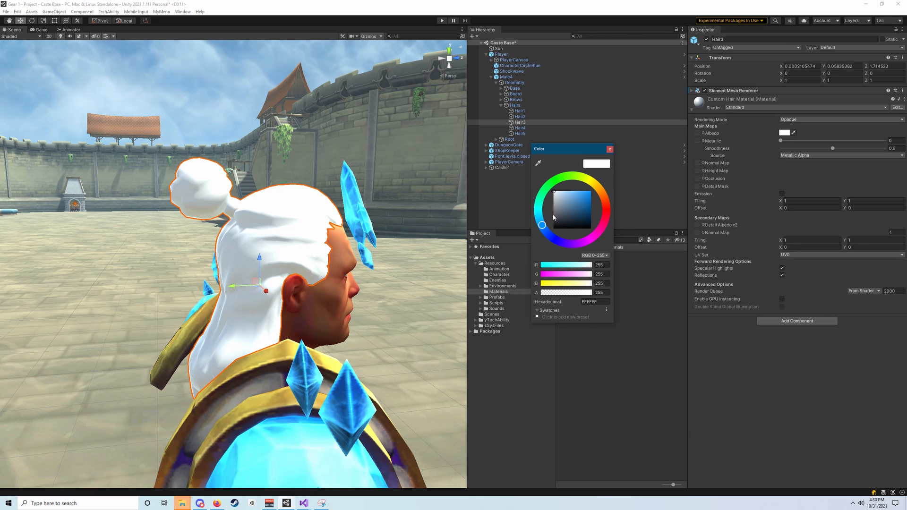
drag(554, 217, 540, 234)
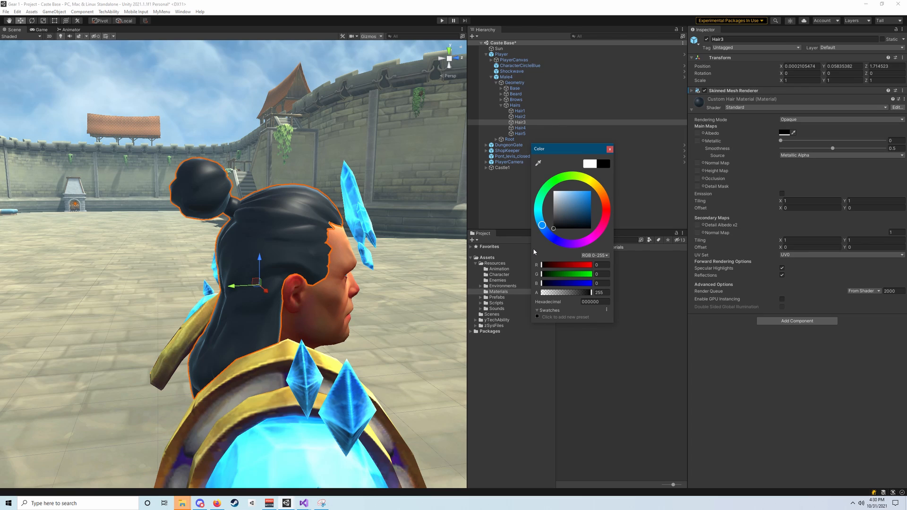
drag(579, 200, 628, 172)
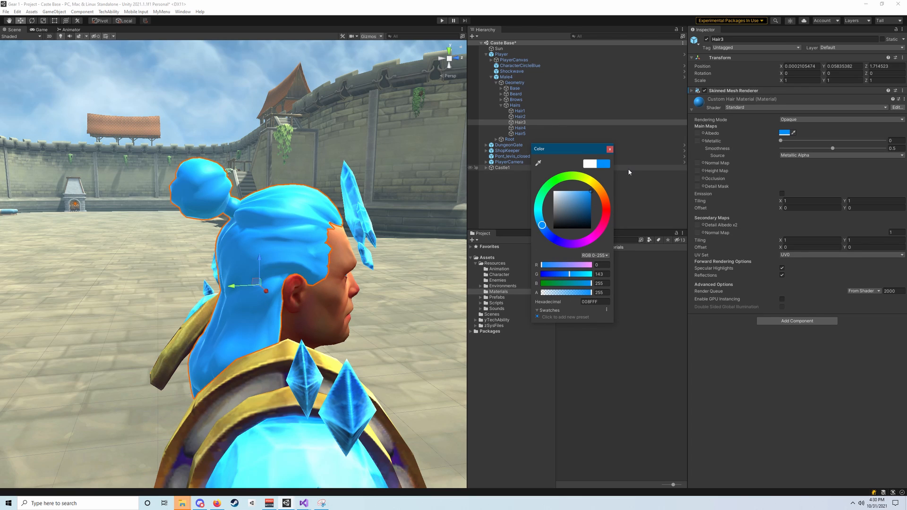
Look at the recolored hair from the side and inspect the CustomHairMaterial asset.
right_drag(373, 213, 340, 222)
key(d)
click(572, 267)
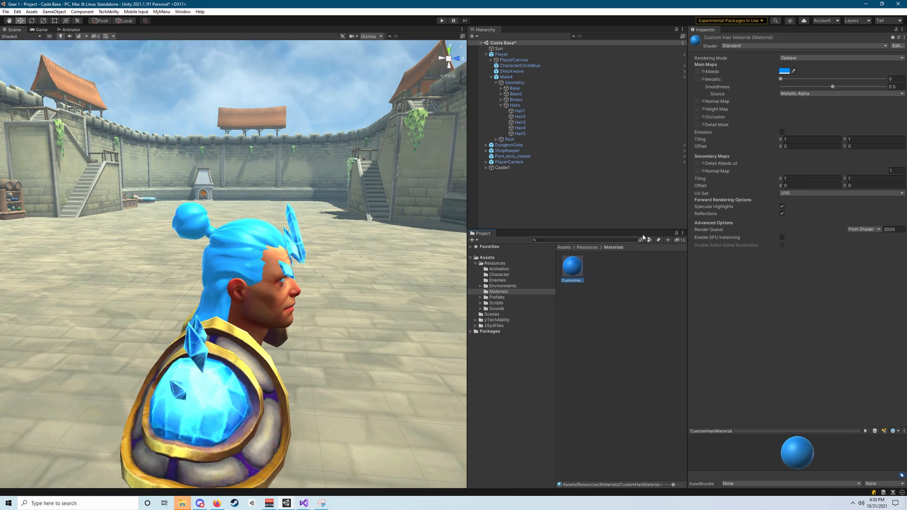
Change the CustomHairMaterial albedo to a muted slate blue, hex 304F68, and view the hair from behind.
click(783, 70)
drag(842, 120, 826, 129)
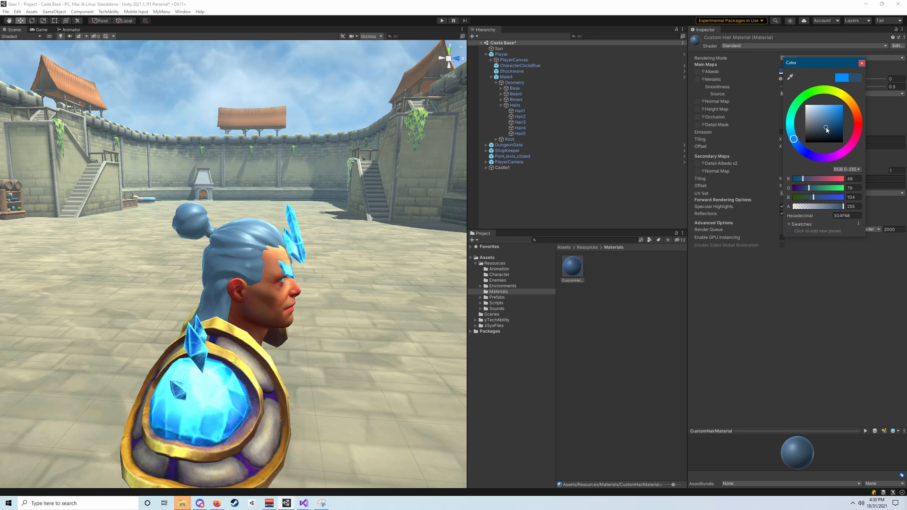
right_drag(352, 191, 473, 278)
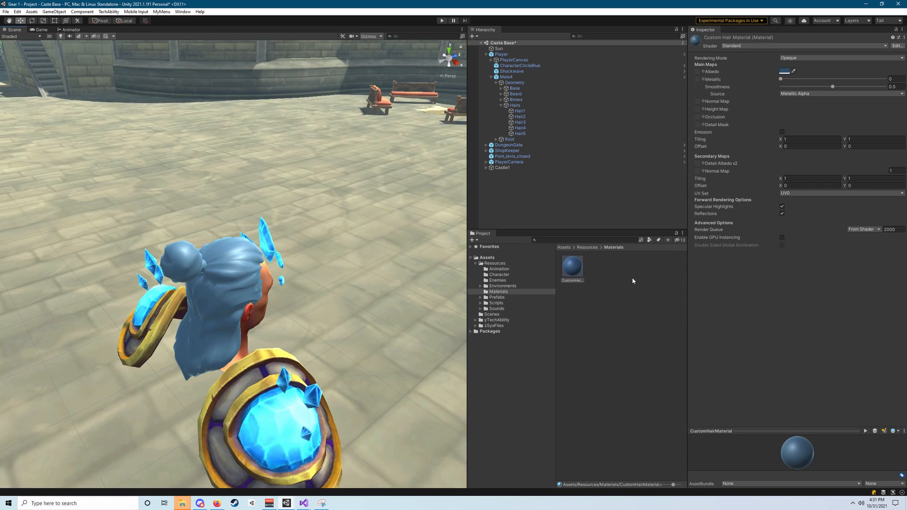
click(623, 285)
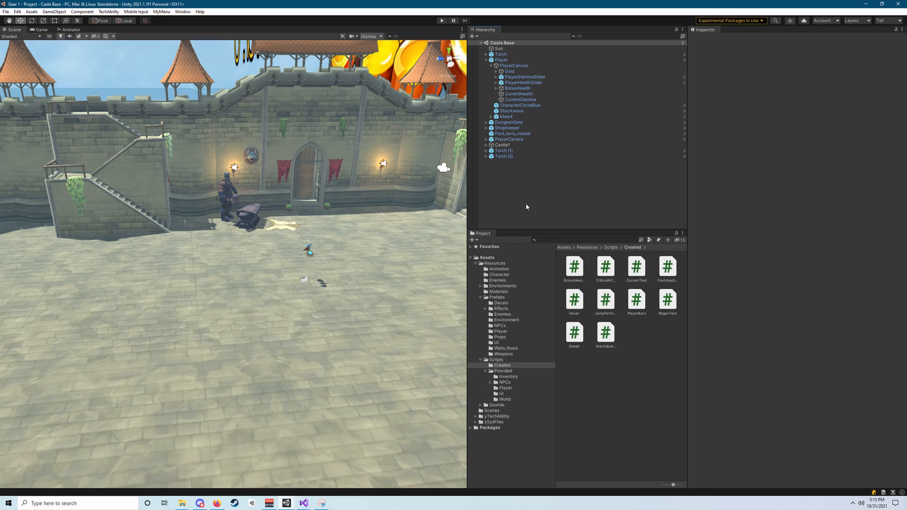
Apply all overrides on the Player object, including the PlayerCanvas Canvas Scaler change, to the Player prefab.
click(491, 65)
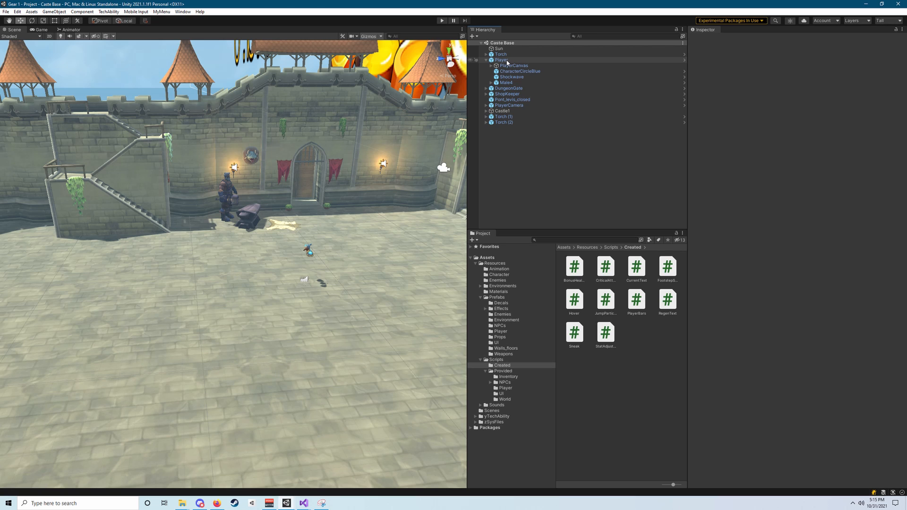
click(507, 62)
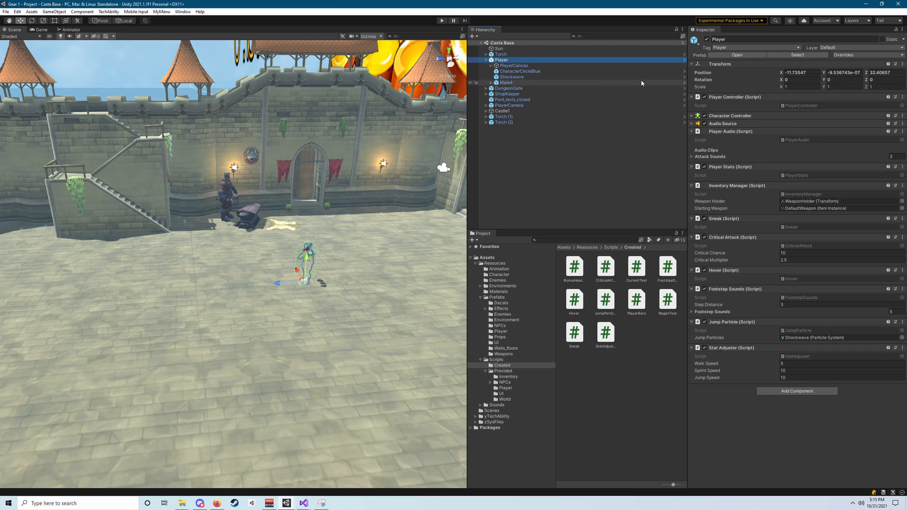
click(851, 55)
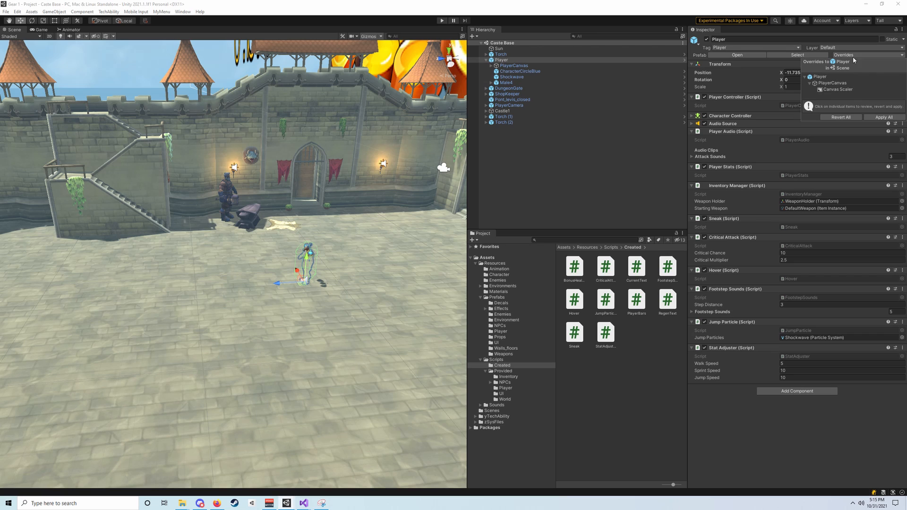
click(884, 117)
click(574, 187)
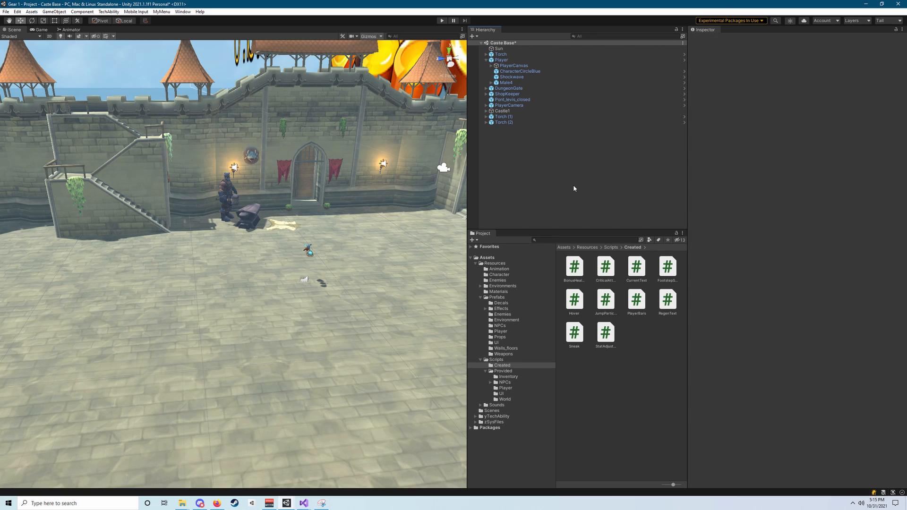